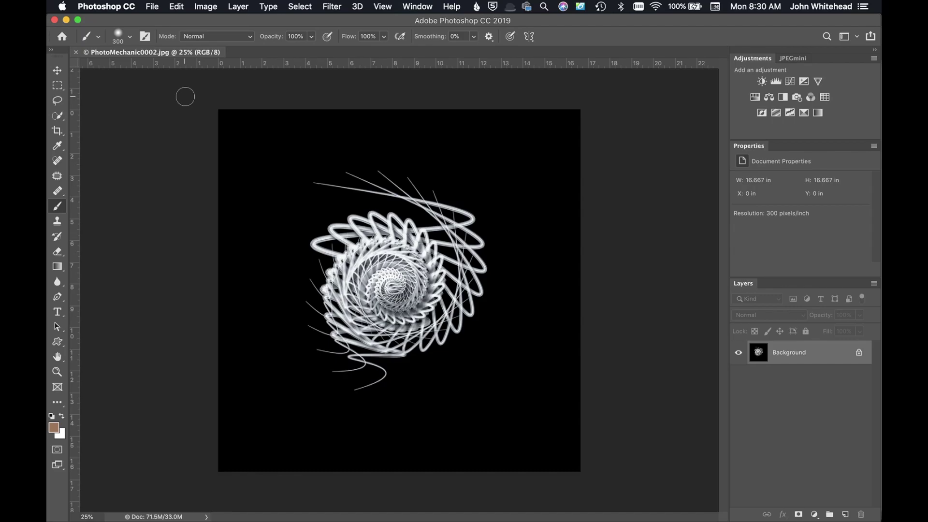
- Apply Color Settings with Adobe RGB (1998) working space and the Convert to Working RGB policy
left_click(176, 6)
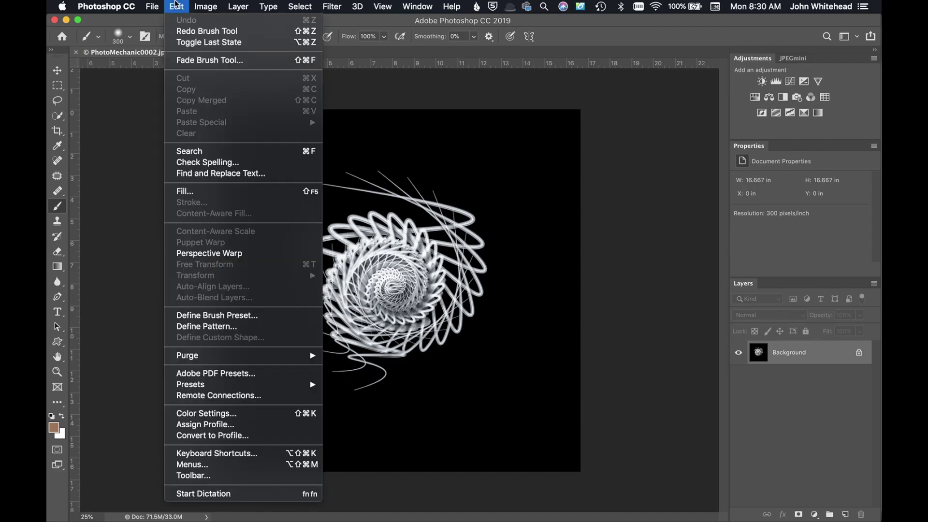
left_click(247, 414)
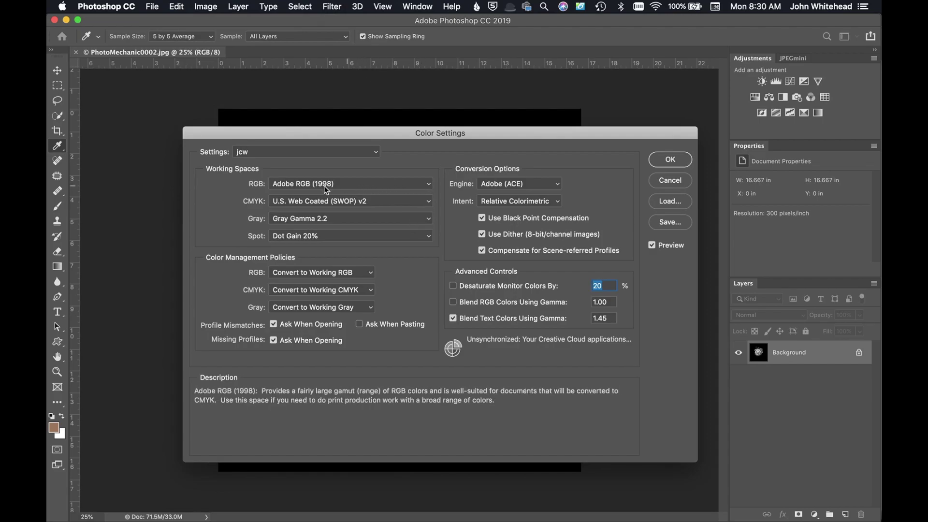
left_click(296, 185)
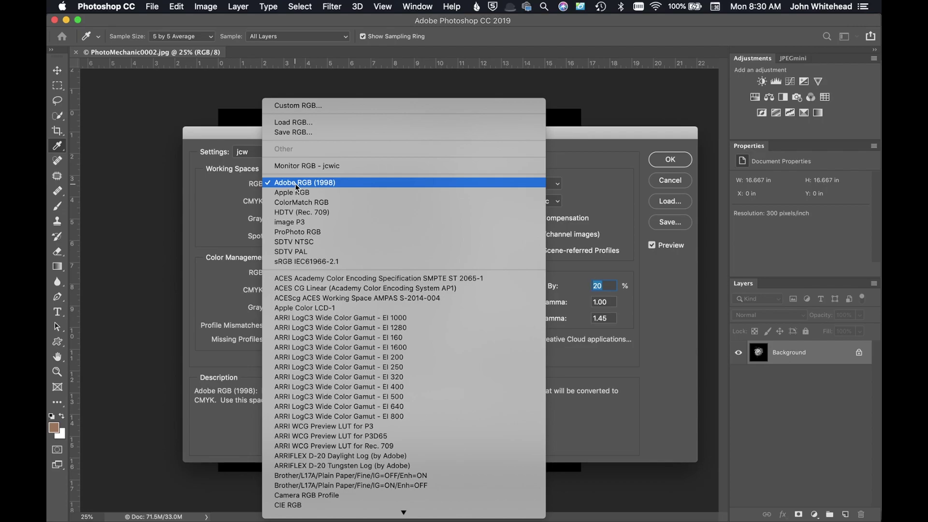
left_click(294, 184)
left_click(294, 183)
left_click(319, 183)
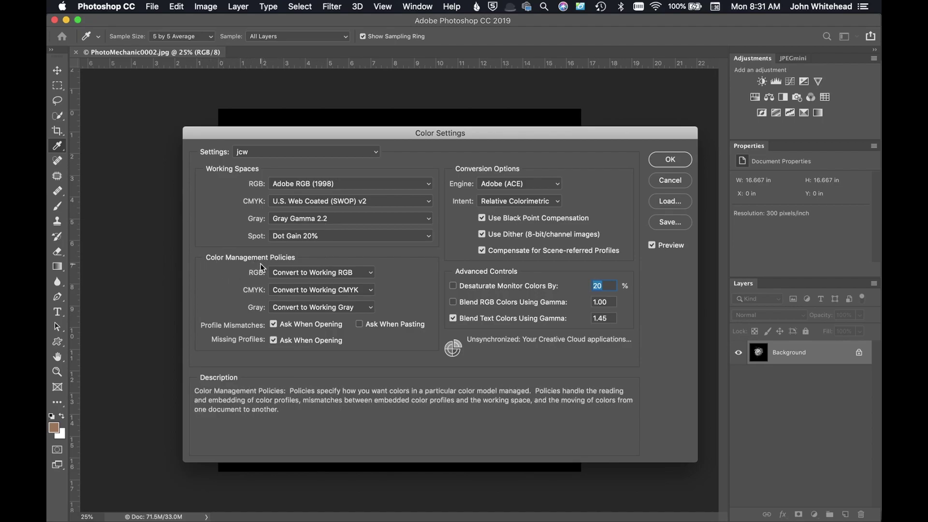
left_click(311, 269)
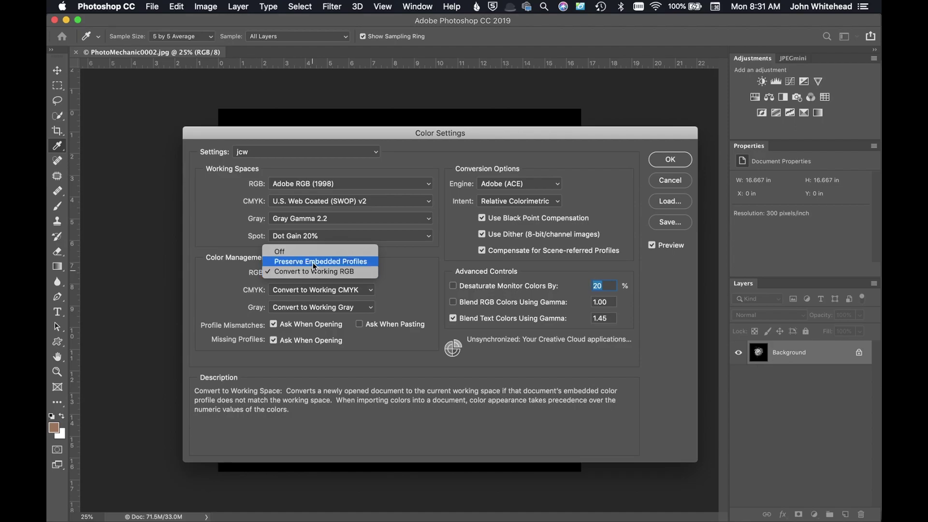
left_click(314, 271)
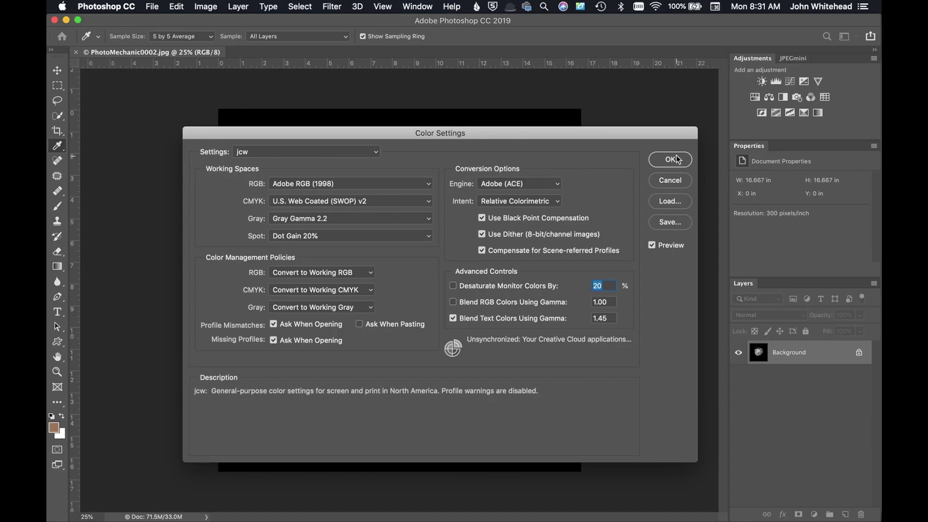
left_click(677, 159)
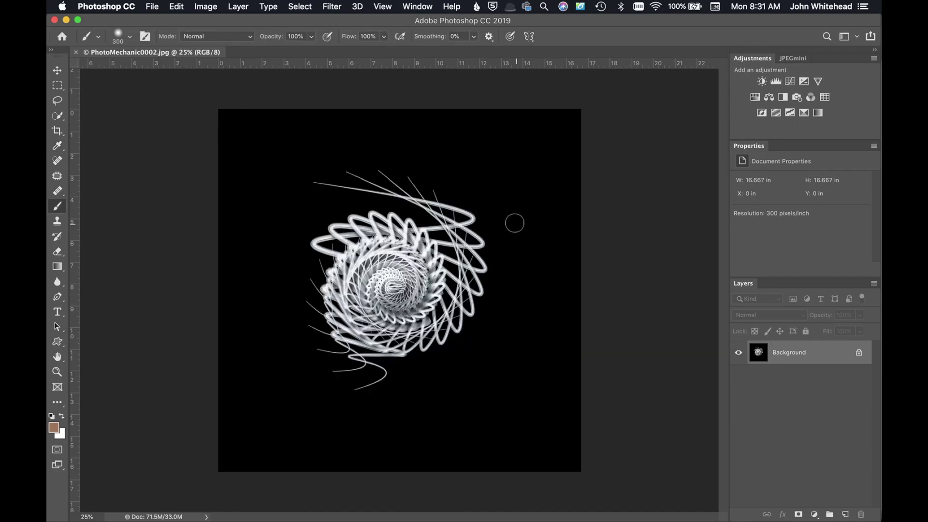
- Send the starry mountain photo PhotoMechanic0001.jpg from Photo Mechanic 6 to Photoshop for editing
mouse_move(57, 212)
left_click(68, 188)
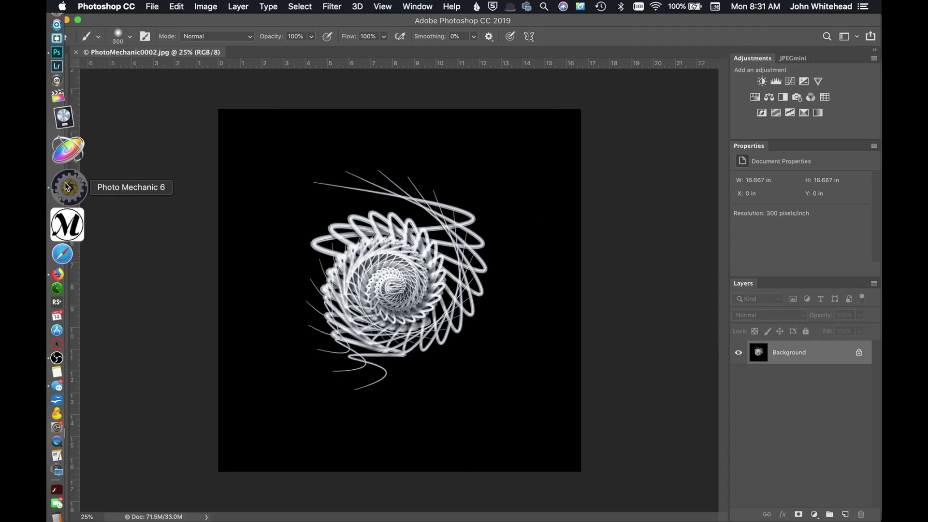
left_click(303, 133)
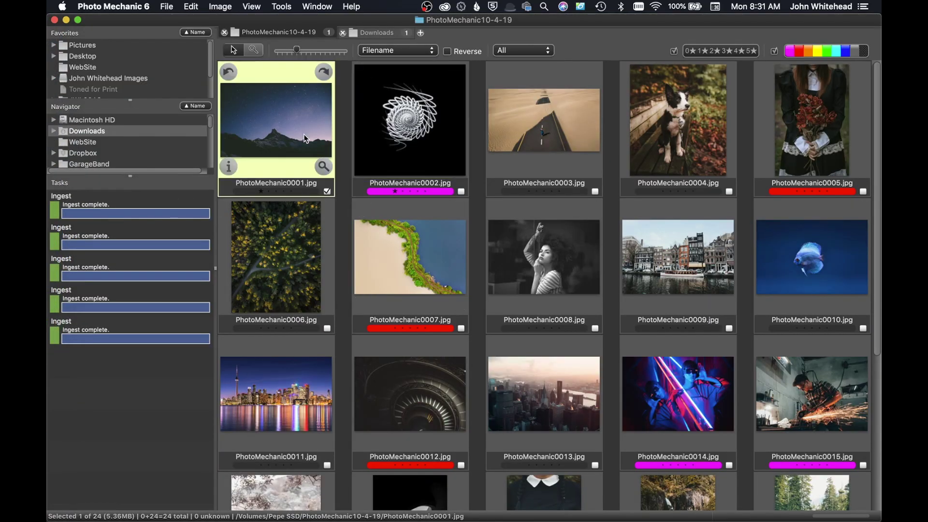
key("super+e")
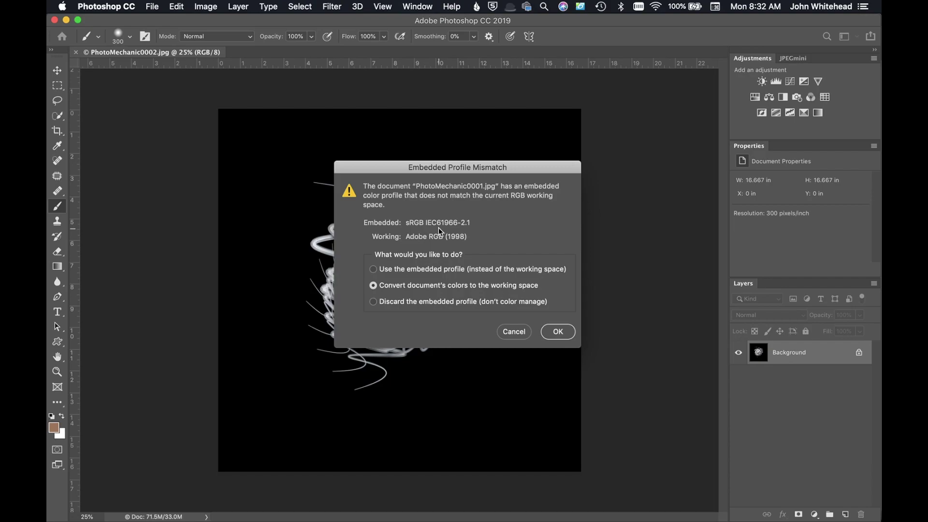
- Resolve the profile mismatch by converting PhotoMechanic0001.jpg's sRGB colours to Adobe RGB (1998)
left_click(373, 269)
left_click(372, 285)
left_click(560, 334)
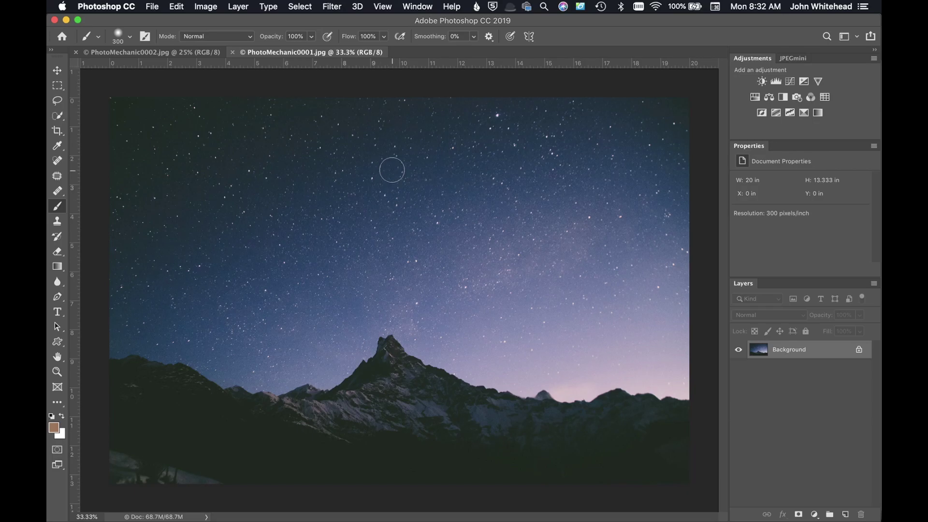
mouse_move(49, 216)
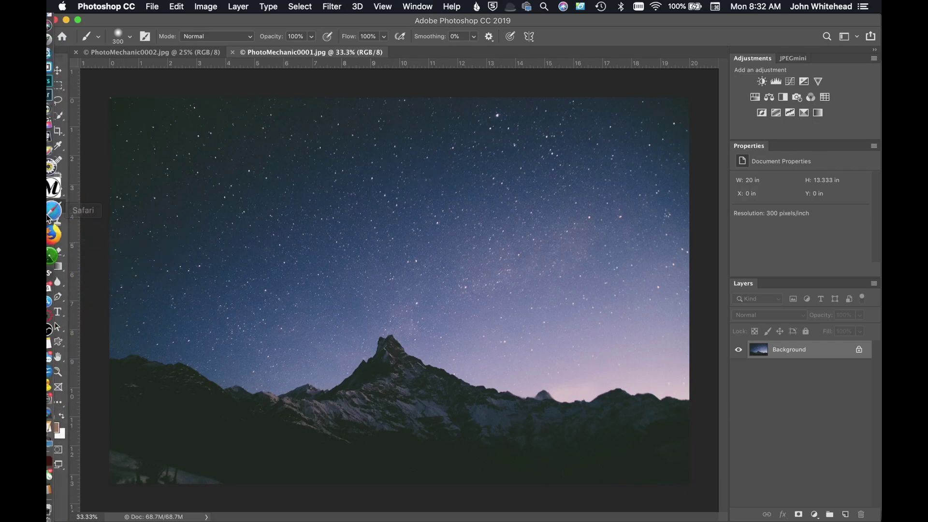
- In Photo Mechanic 6, show the Downloads folder and select the raw lake photo 7XSJx4ir.nef
left_click(63, 175)
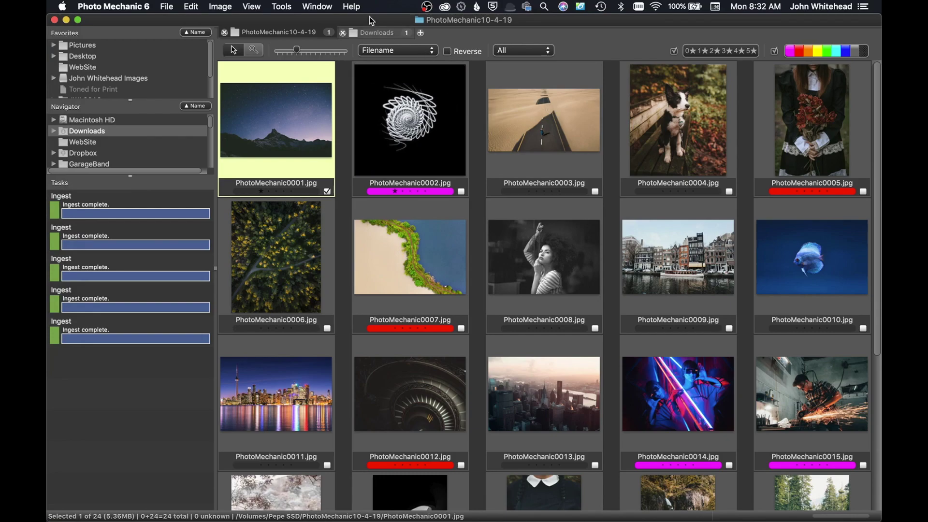
left_click(362, 34)
mouse_move(399, 138)
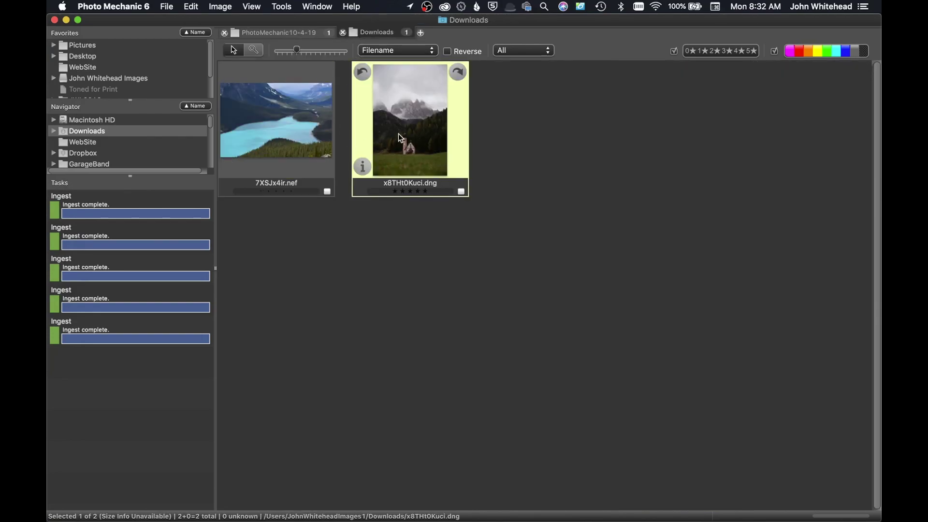
mouse_move(293, 128)
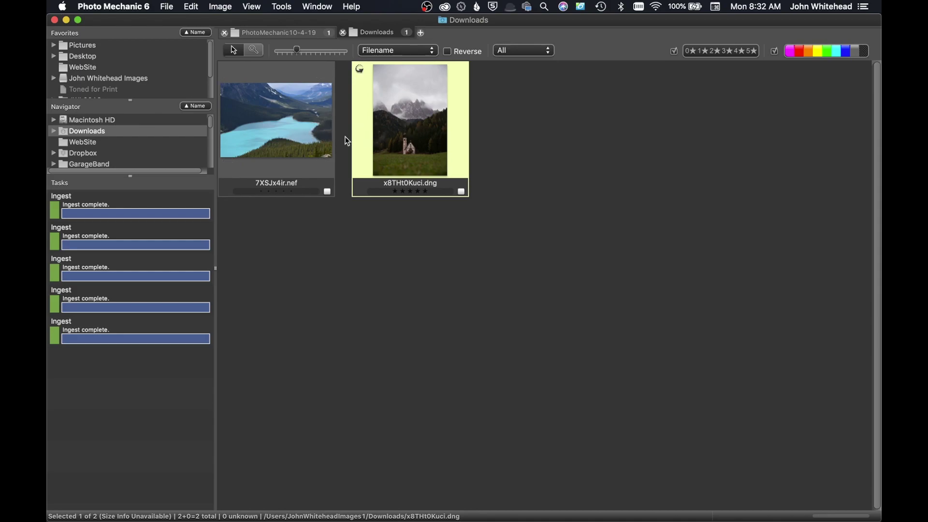
left_click(290, 140)
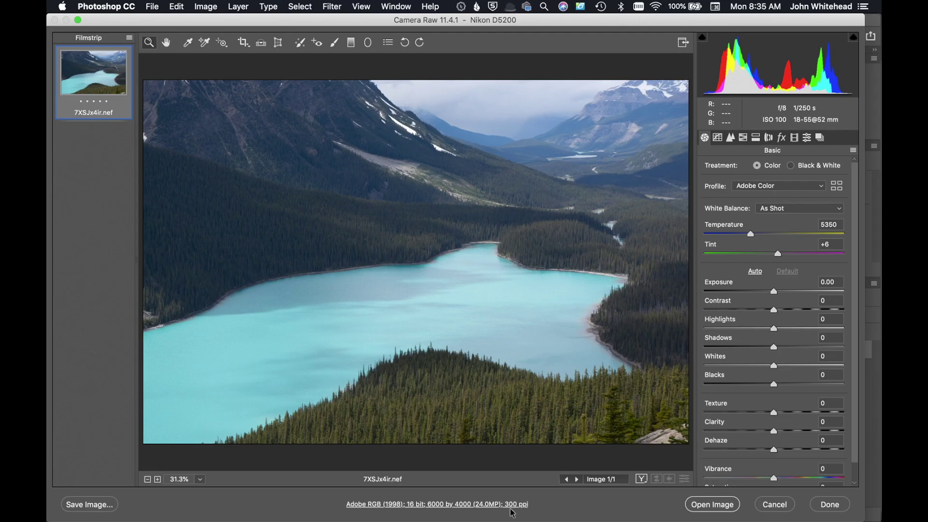
- Open Camera Raw's Workflow Options for 7XSJx4ir.nef
left_click(437, 506)
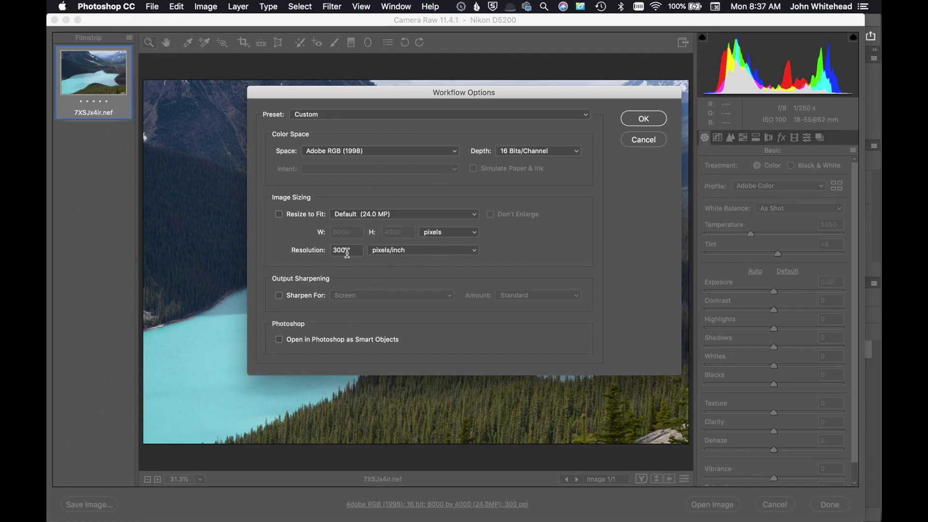
- Confirm Adobe RGB (1998), 16 Bits/Channel and 300 pixels/inch in Workflow Options
left_click(643, 118)
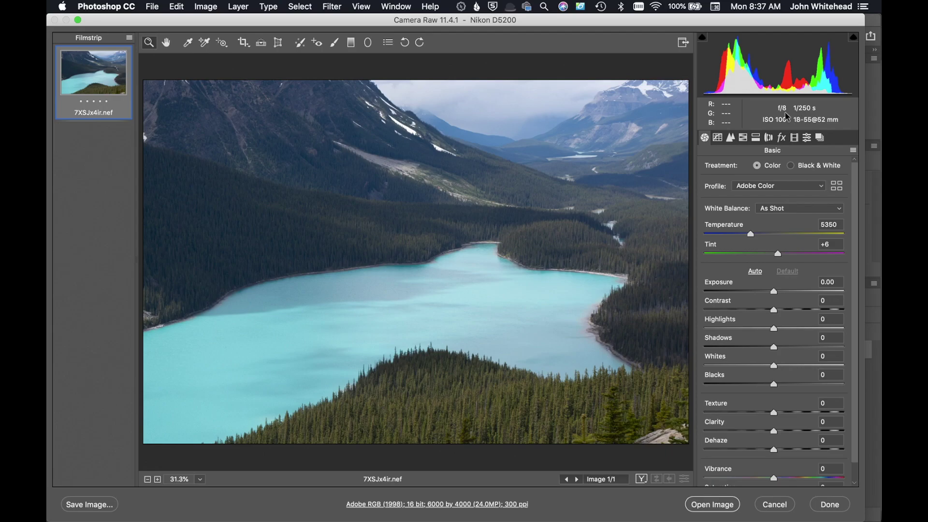
- Preview the Adobe Color, Adobe Landscape and Adobe Portrait profiles on the lake photo
left_click(771, 189)
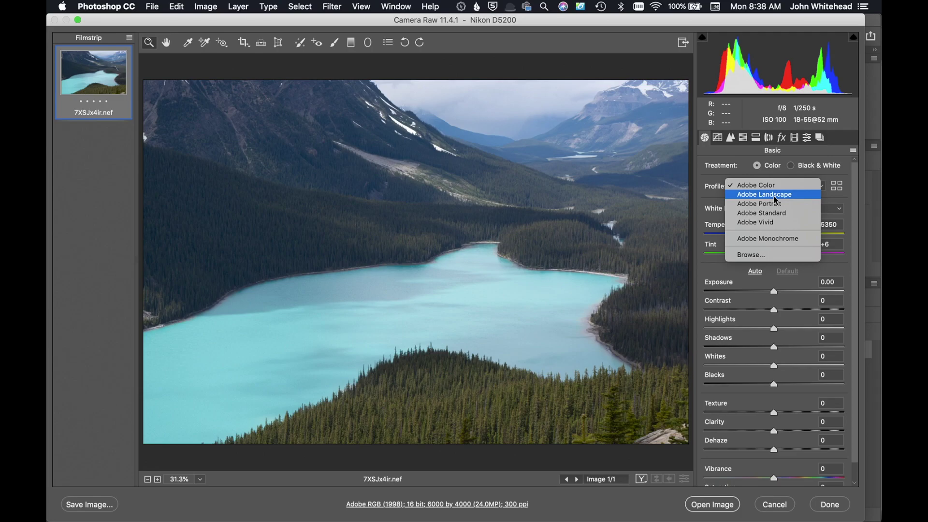
left_click(777, 183)
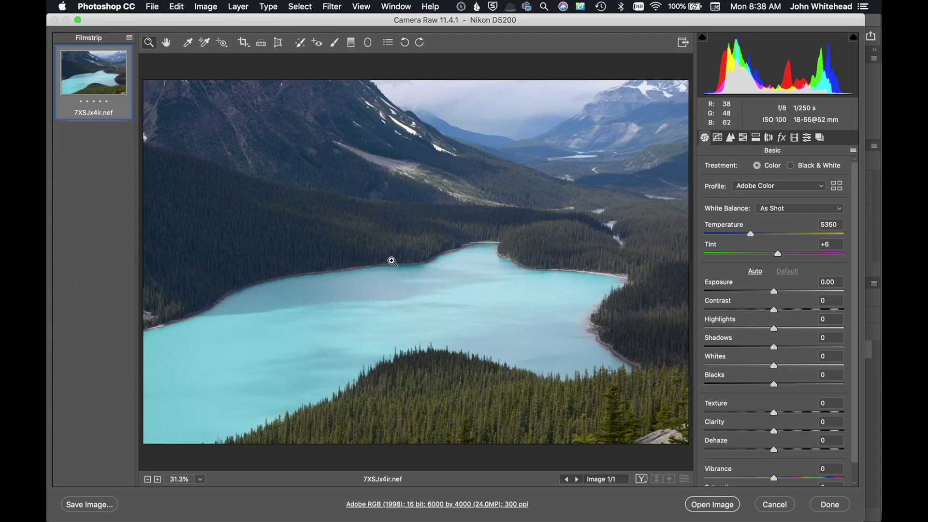
left_click(779, 184)
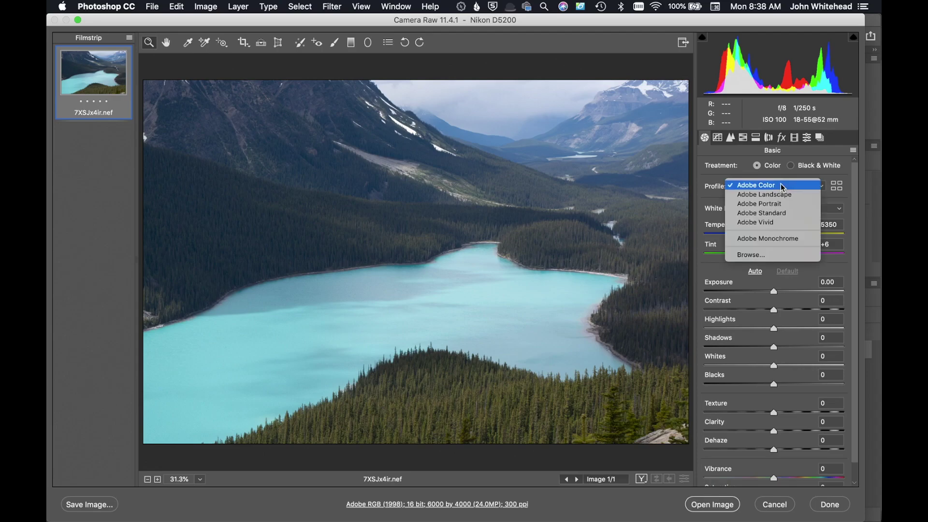
left_click(784, 194)
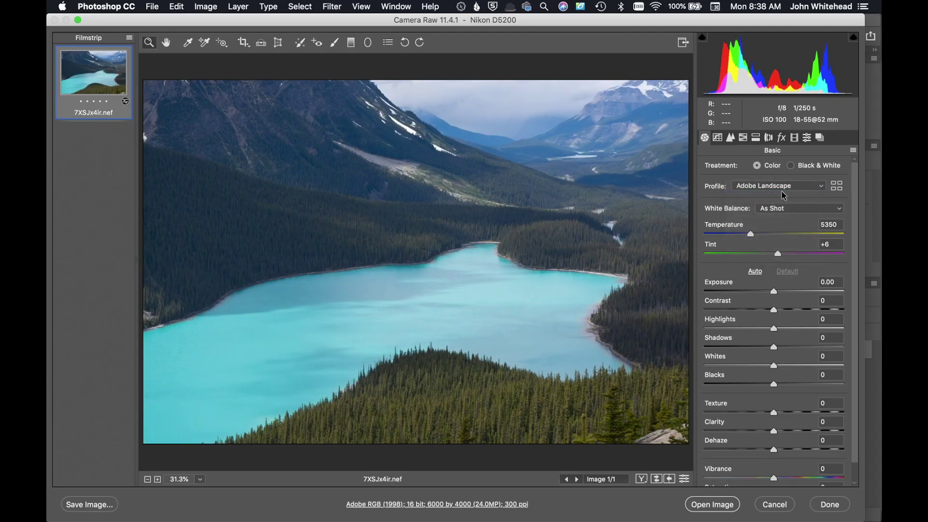
left_click(784, 188)
left_click(784, 193)
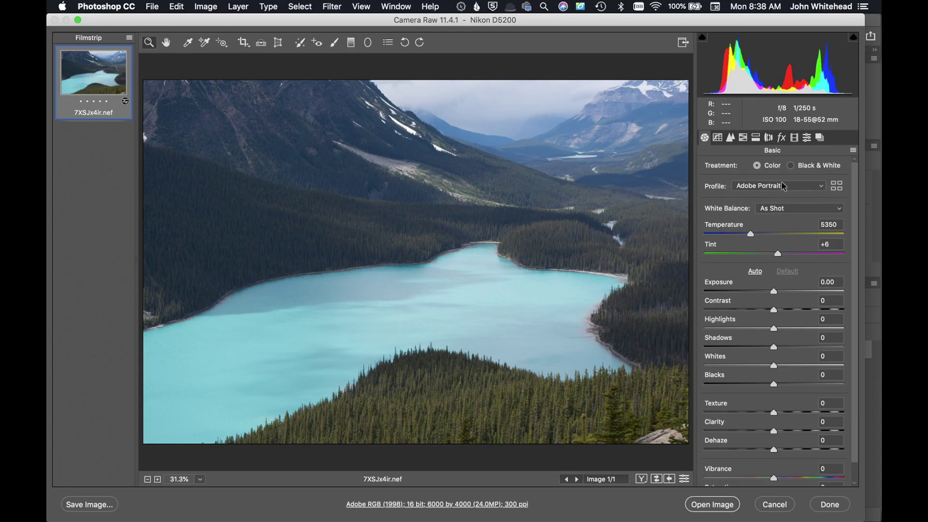
- Try Adobe Standard and Adobe Vivid, then settle on the Adobe Landscape profile
left_click(783, 187)
left_click(786, 194)
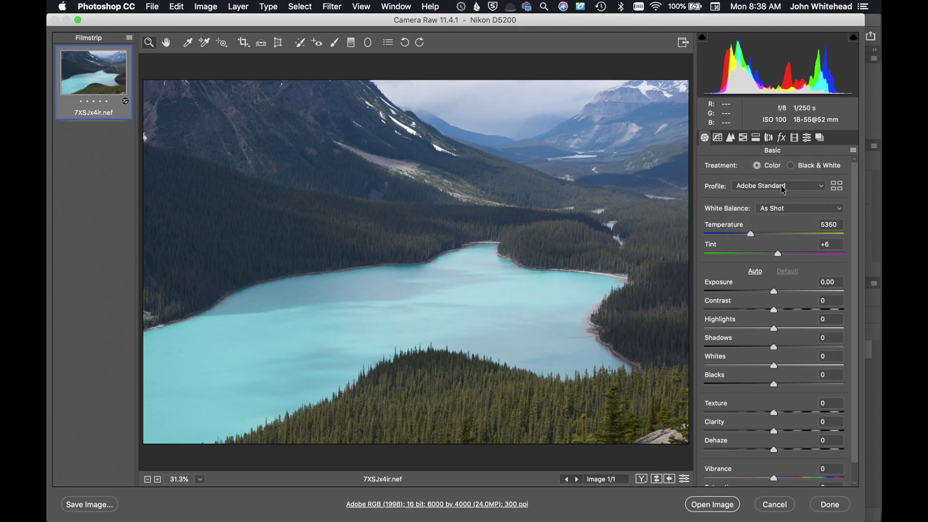
left_click(782, 187)
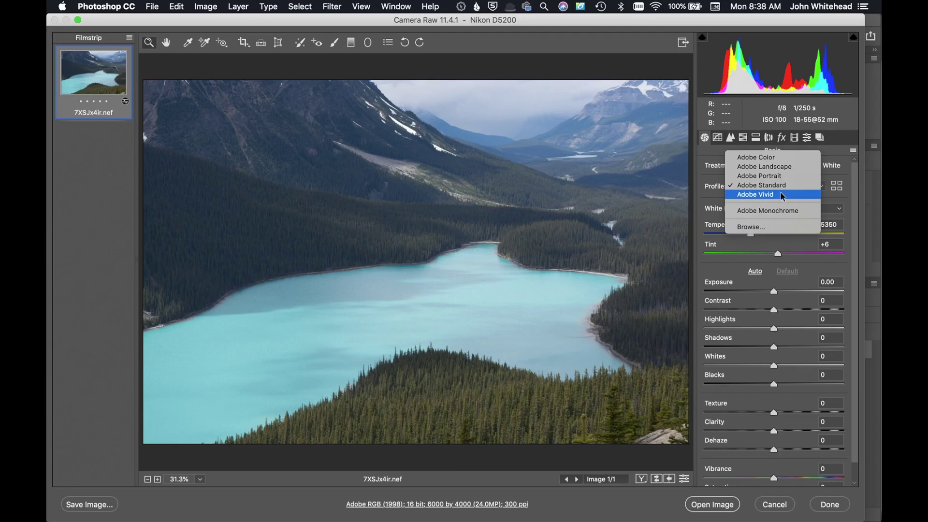
left_click(782, 194)
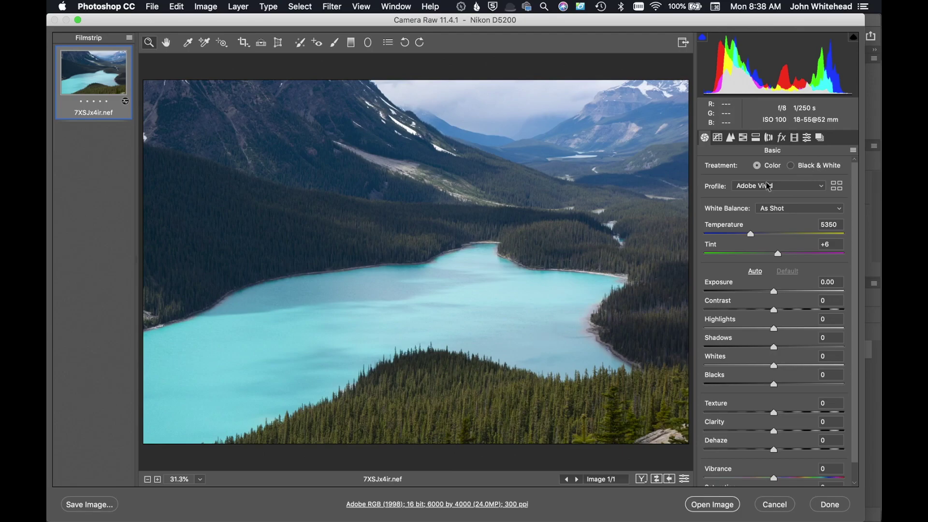
left_click(768, 186)
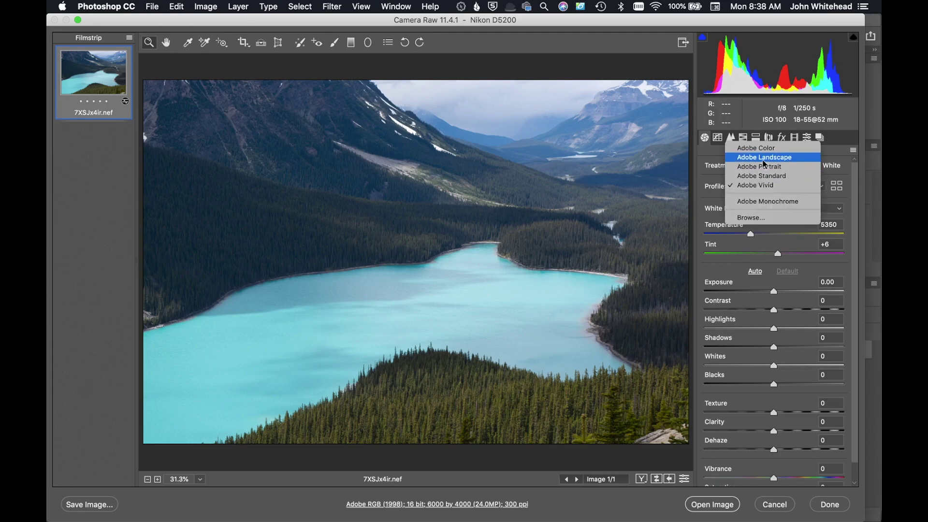
key("Escape")
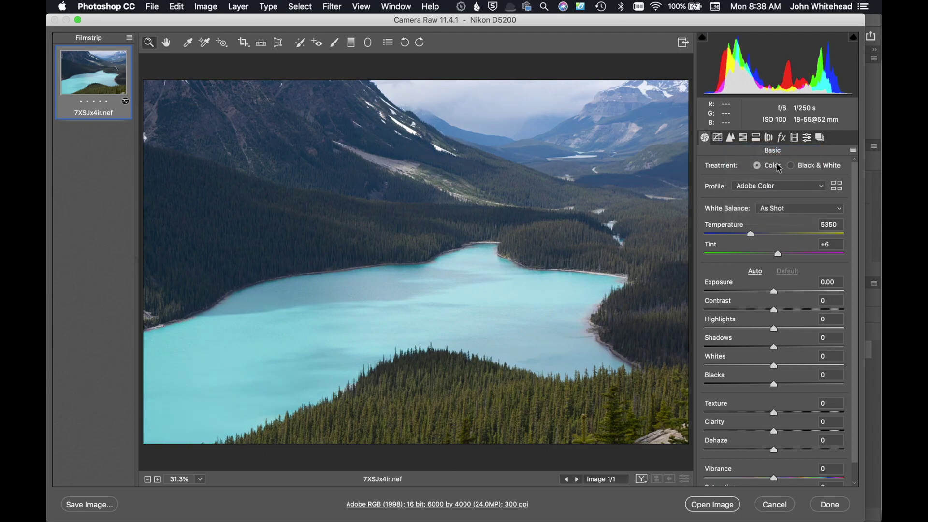
left_click(775, 186)
left_click(775, 195)
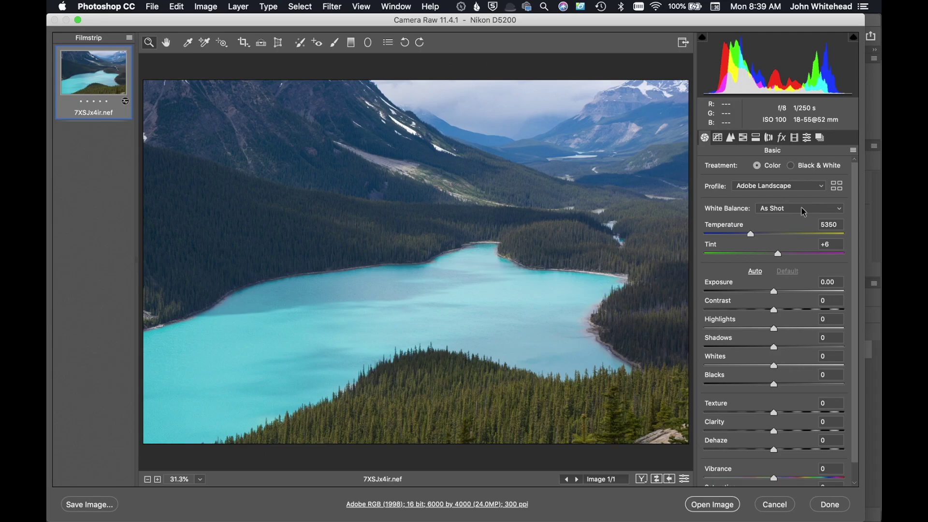
- Compare As Shot, Auto, Daylight and Tungsten white balance, ending on Daylight (5500, Tint +10)
left_click(803, 211)
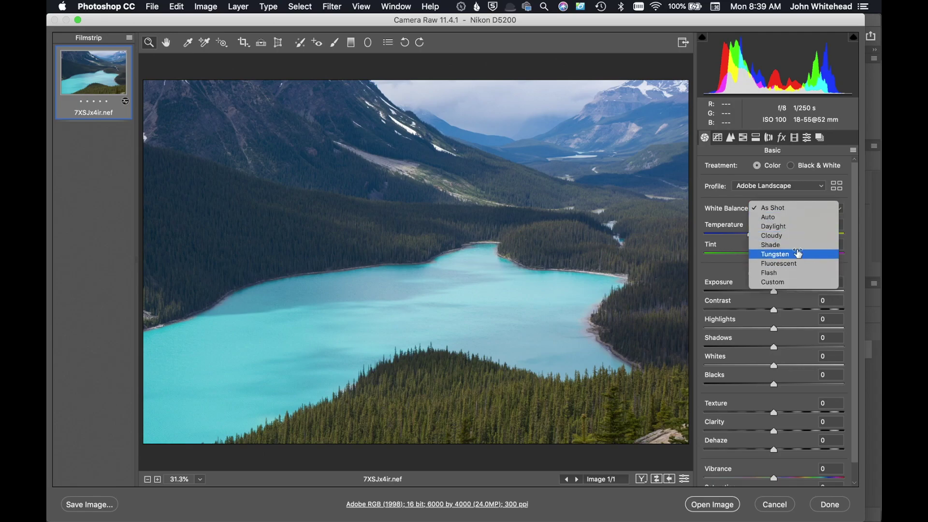
left_click(802, 209)
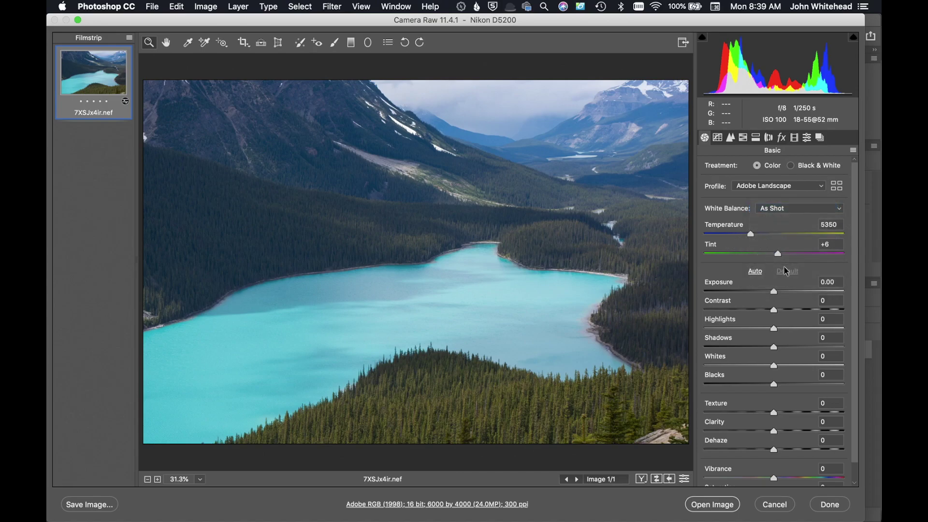
left_click(799, 207)
left_click(798, 214)
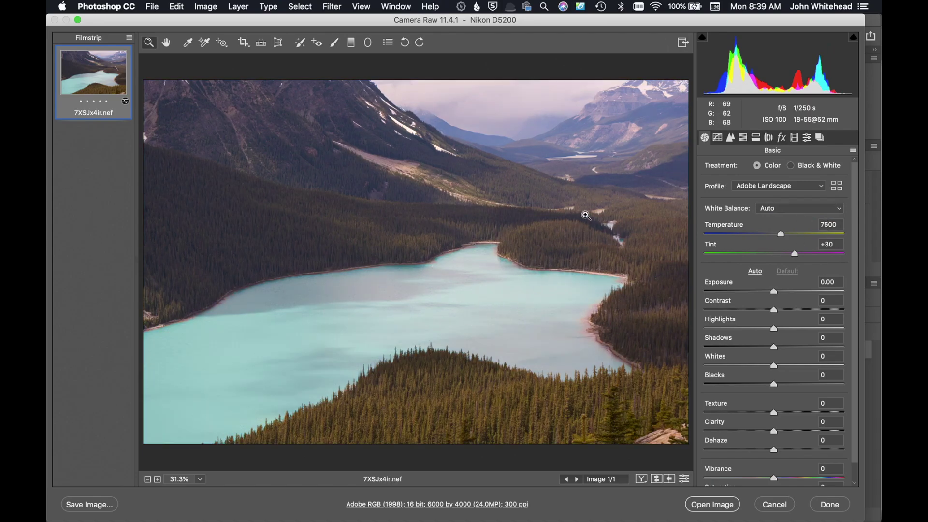
left_click(806, 210)
left_click(802, 214)
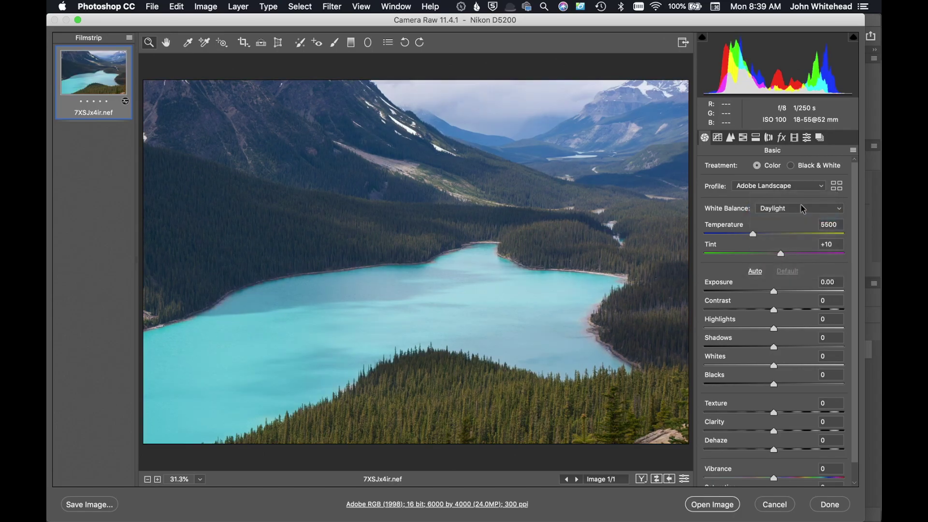
left_click(803, 209)
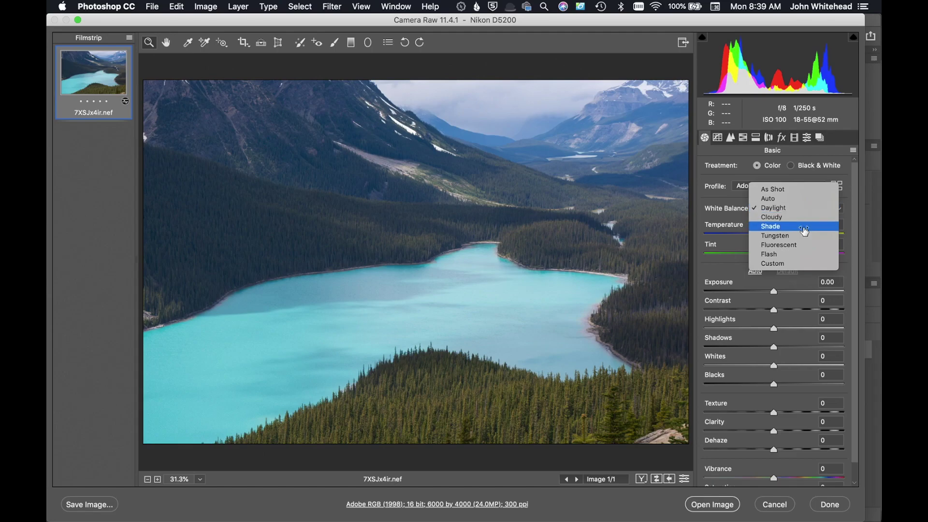
left_click(803, 234)
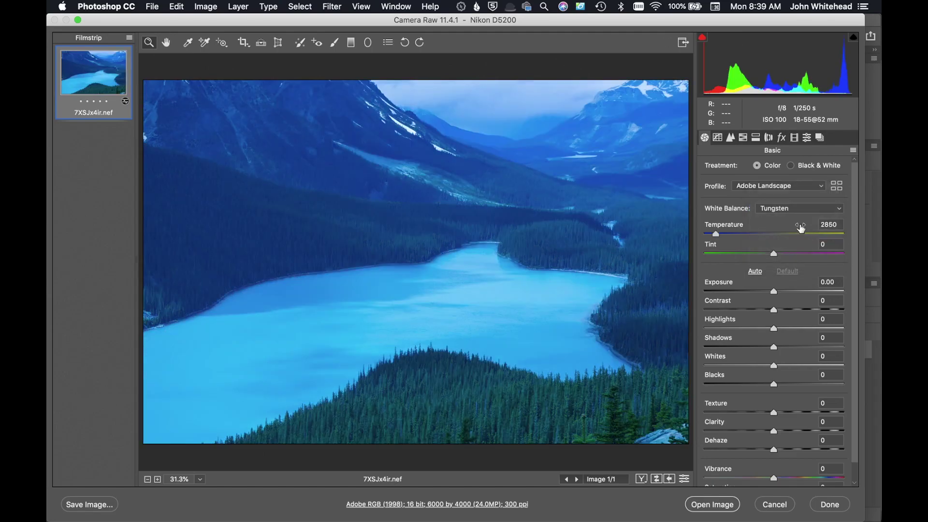
left_click(798, 209)
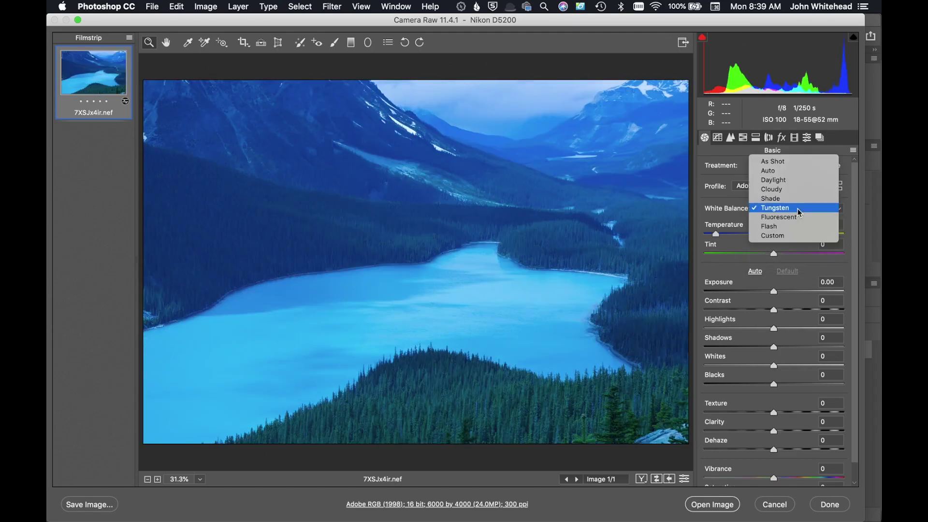
left_click(795, 183)
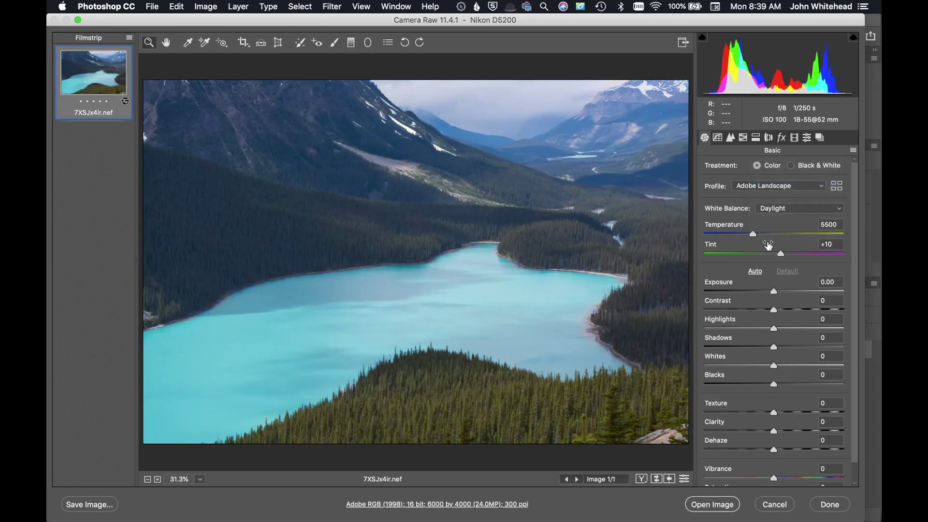
- Drag Temperature to 5150, making White Balance Custom with Tint +10
mouse_move(752, 236)
left_mouse_down()
mouse_move(764, 240)
mouse_move(748, 241)
left_mouse_up()
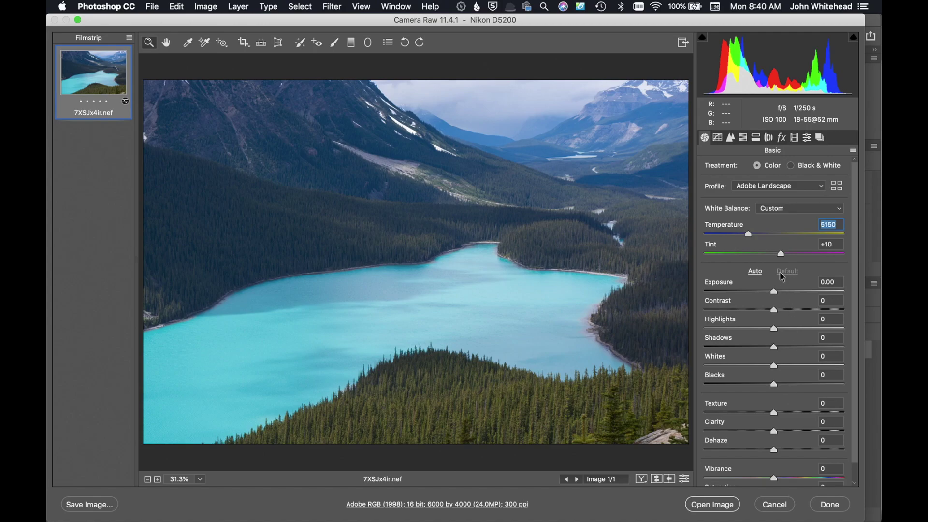
- Try Auto tones, Contrast -15 and several Blacks values, then reset the basic tone sliders to 0
scroll(804, 438, "down", 1)
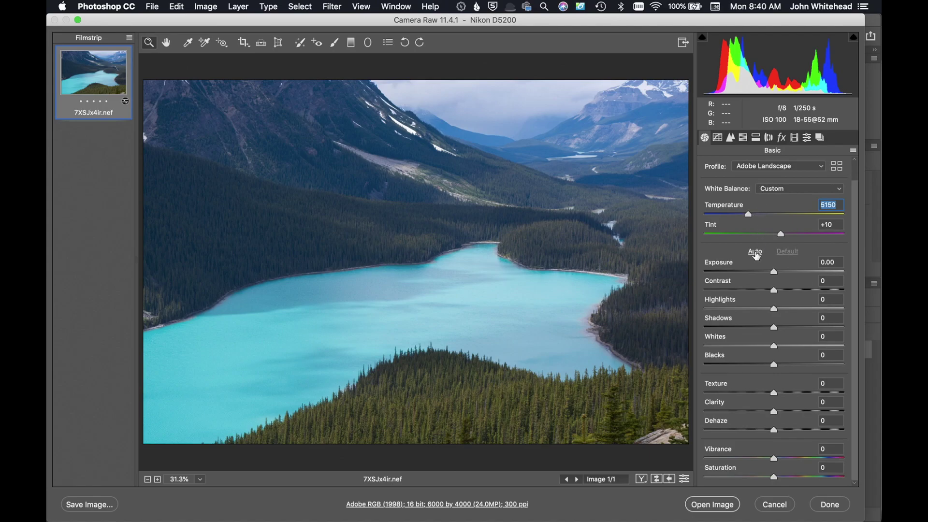
left_click(755, 252)
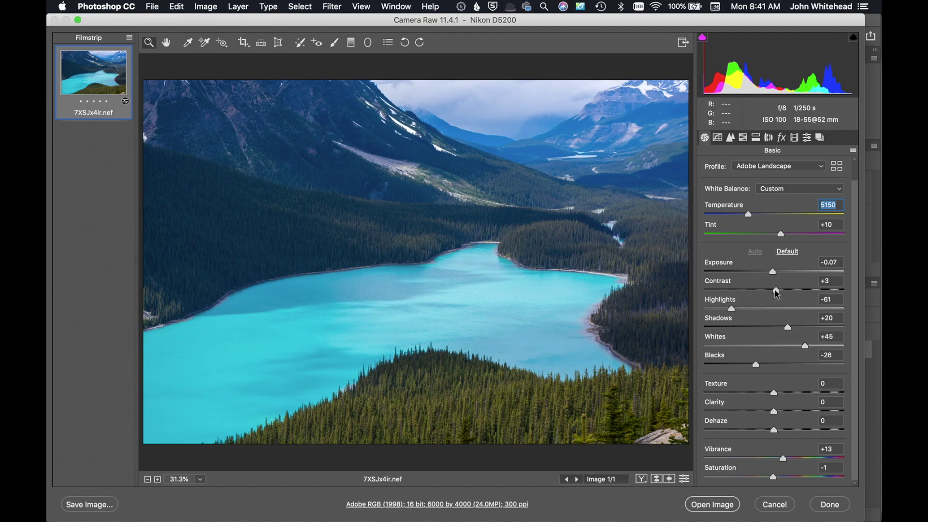
left_click_drag(777, 293, 766, 299)
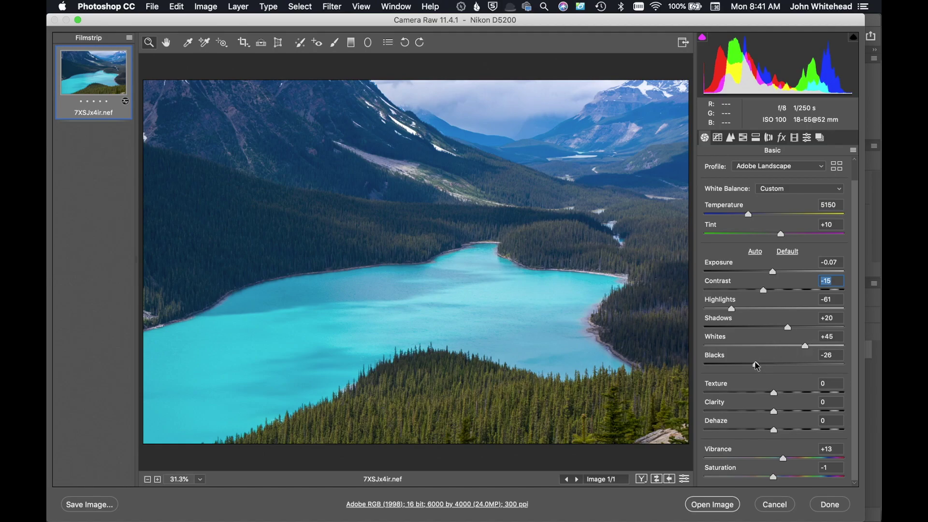
left_click_drag(757, 365, 766, 366)
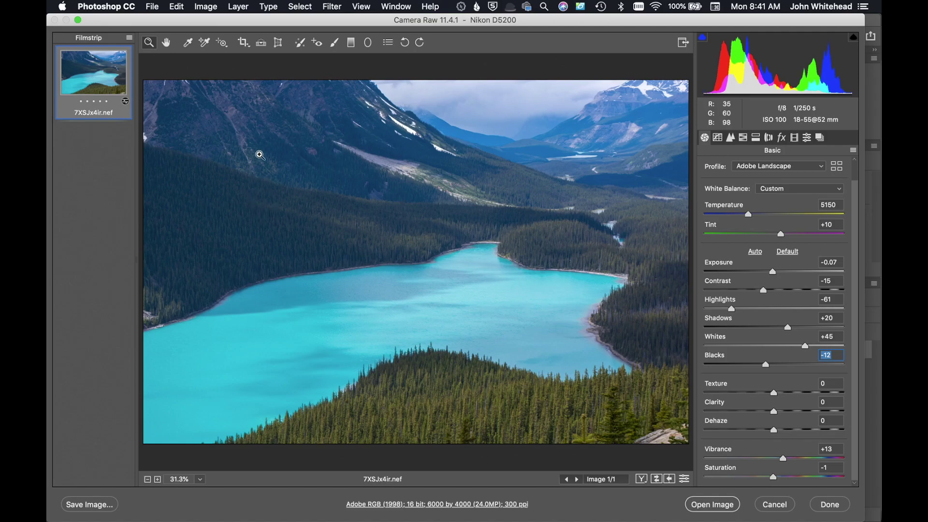
left_click_drag(766, 366, 722, 376)
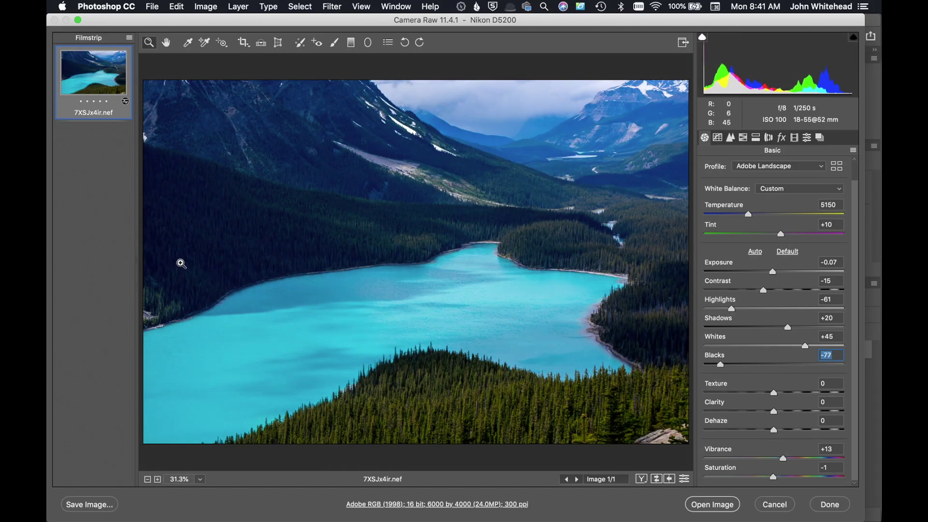
left_click_drag(721, 365, 778, 370)
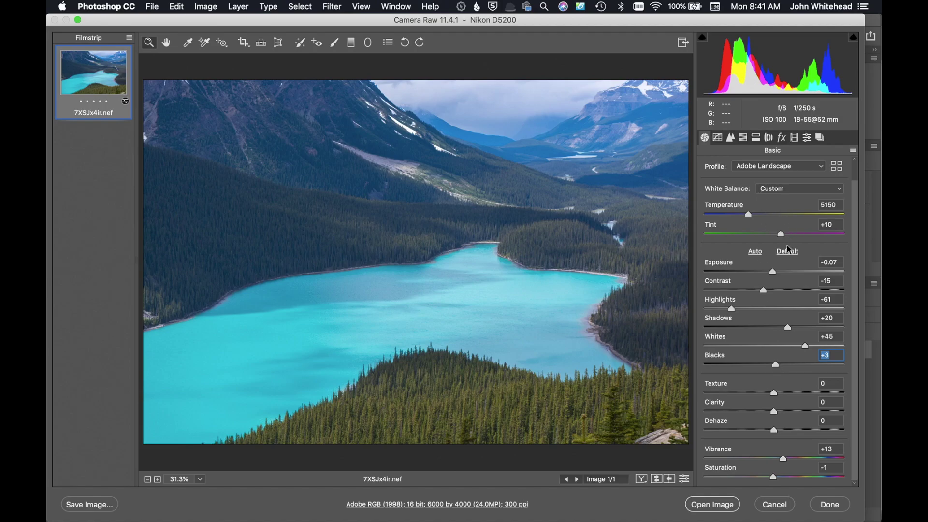
left_click(787, 251)
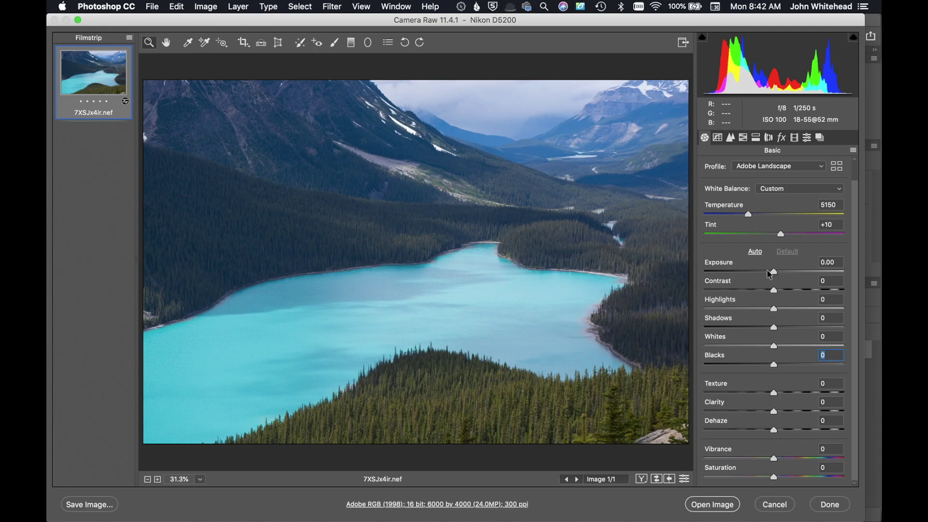
- Try Exposure at +0.35 and -0.05, then reset it to 0.00
mouse_move(774, 272)
left_mouse_down()
mouse_move(782, 272)
mouse_move(765, 276)
mouse_move(776, 278)
left_mouse_up()
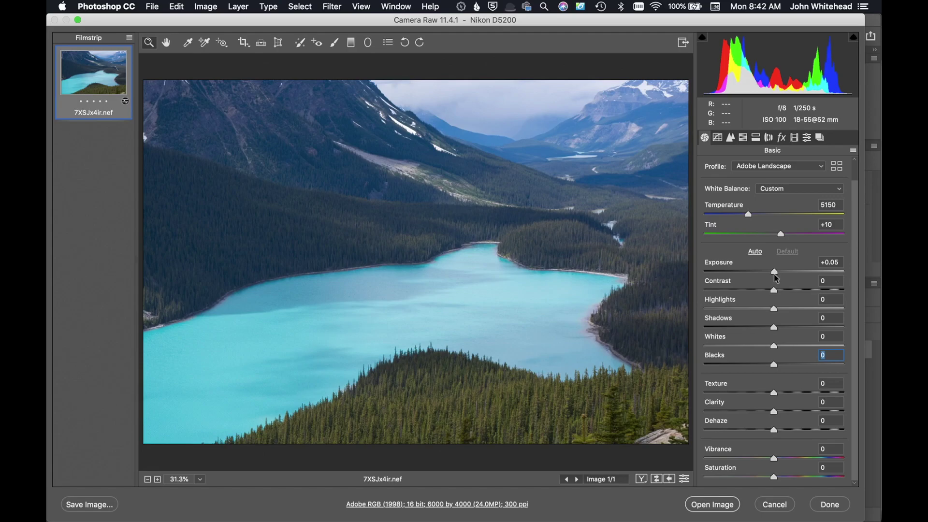
mouse_move(776, 278)
left_mouse_down()
mouse_move(865, 273)
mouse_move(611, 276)
mouse_move(880, 284)
mouse_move(772, 287)
left_mouse_up()
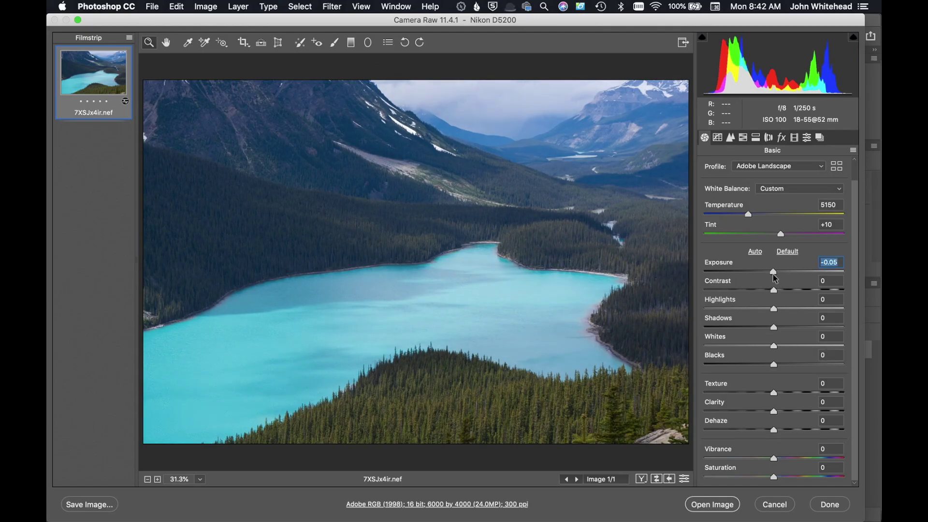
left_click_drag(775, 276, 780, 278)
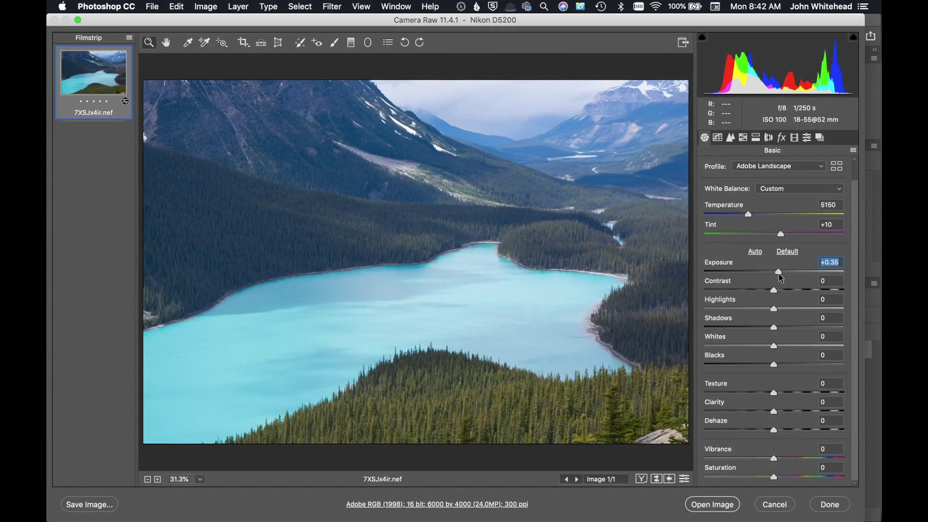
left_click_drag(779, 272, 773, 272)
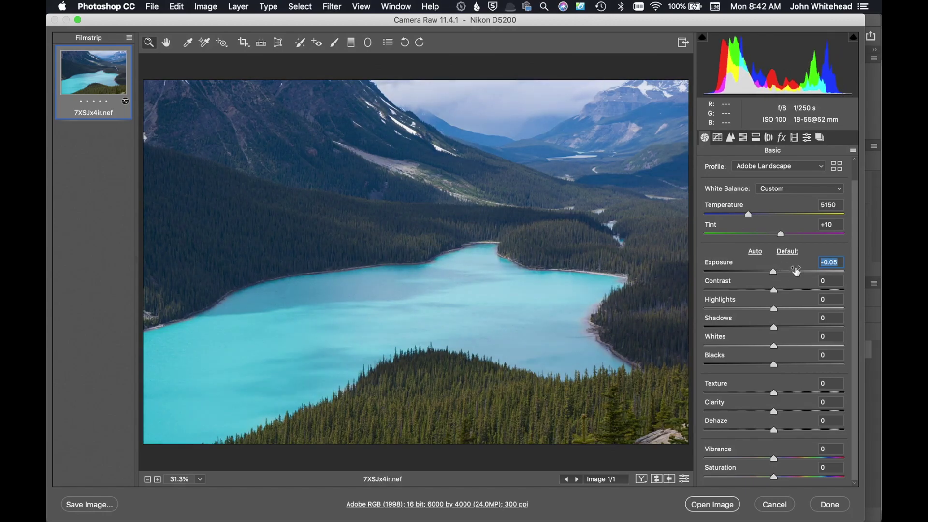
double_click(790, 274)
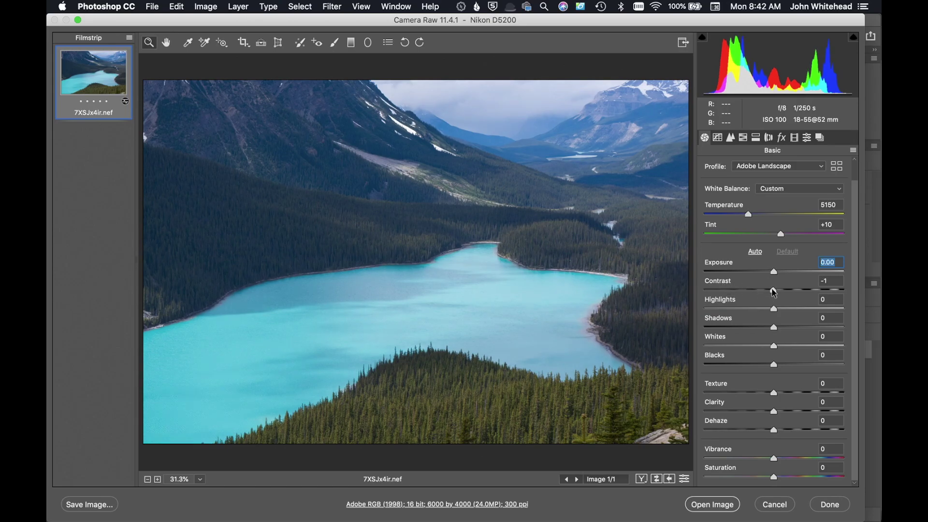
- Try Contrast at -18 and a strong Highlights change, returning both to 0
left_click(774, 290)
left_click_drag(773, 291, 794, 299)
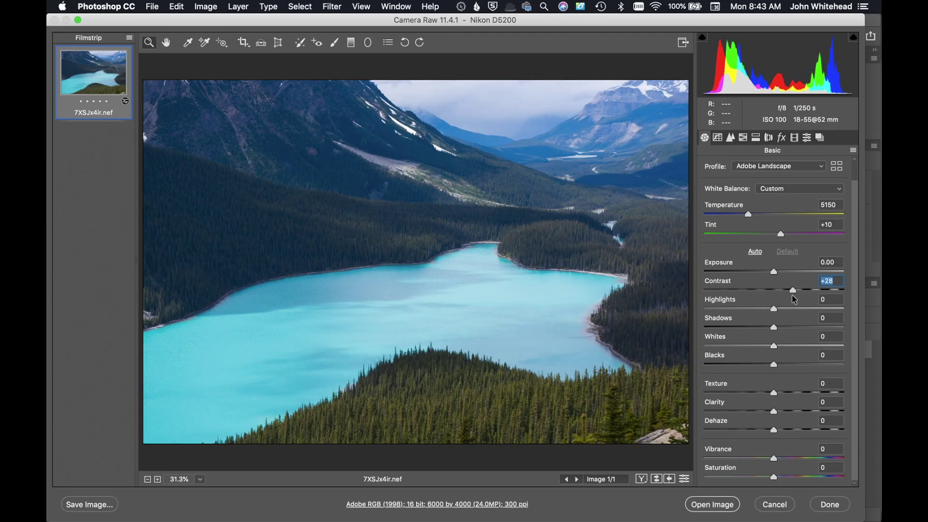
left_click_drag(795, 300, 775, 299)
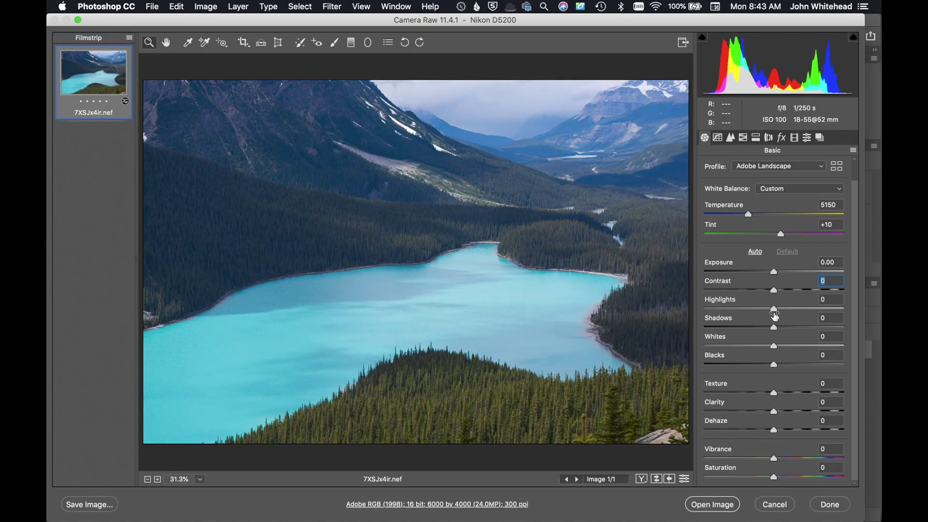
left_click_drag(774, 314, 827, 317)
double_click(826, 317)
- Set Shadows to +8 and Whites to +1
left_click_drag(775, 325, 795, 327)
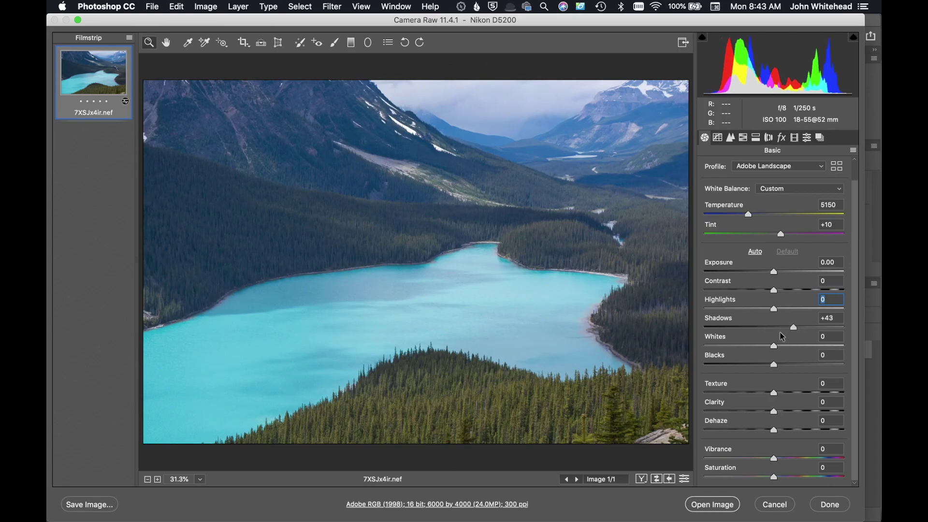
double_click(775, 330)
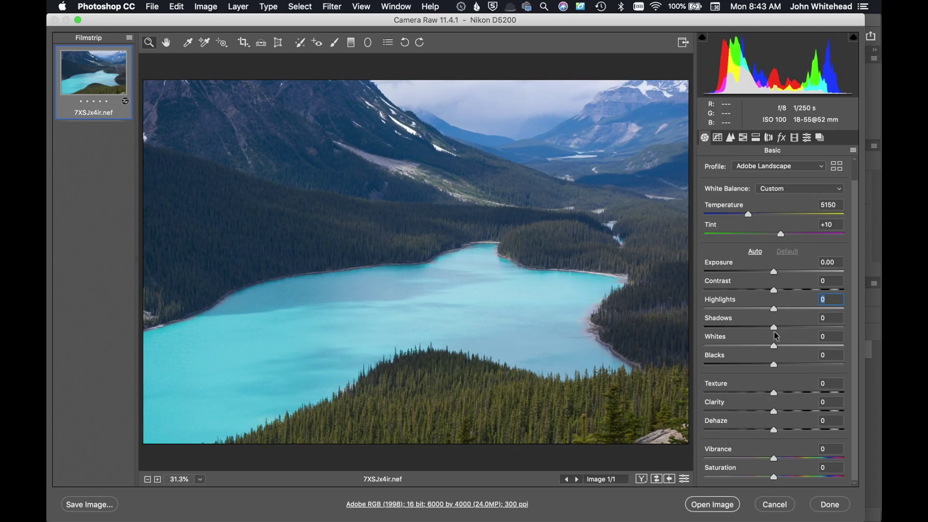
left_click_drag(775, 332, 780, 332)
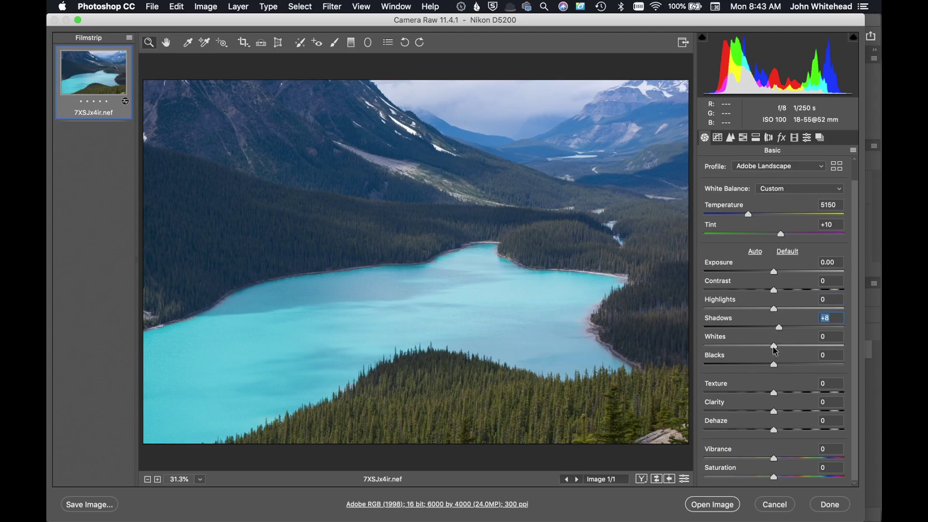
mouse_move(774, 347)
left_mouse_down()
mouse_move(716, 358)
mouse_move(800, 359)
mouse_move(775, 360)
left_mouse_up()
- Set Blacks to +2 and Dehaze to +3, then test Clarity values, ending at a subtle +2
mouse_move(775, 367)
left_mouse_down()
mouse_move(800, 365)
mouse_move(755, 368)
mouse_move(778, 370)
left_mouse_up()
left_click_drag(773, 429, 775, 429)
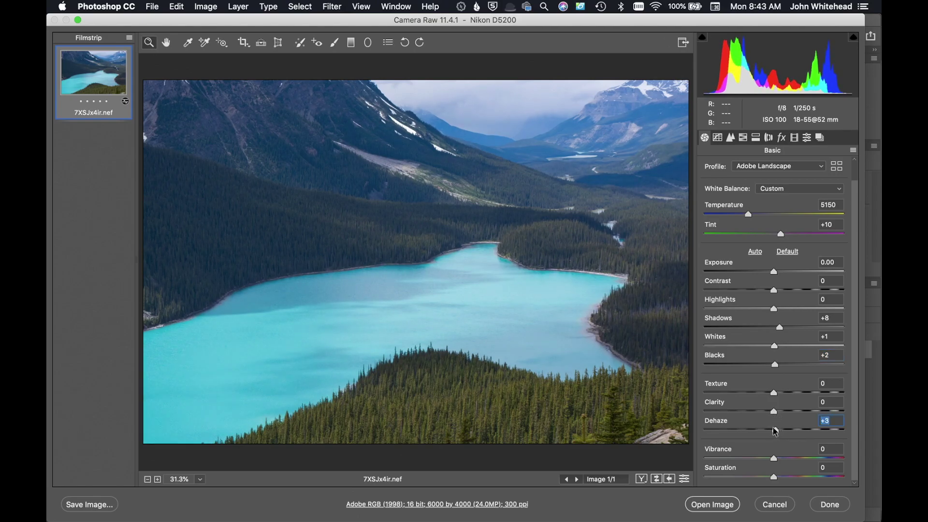
left_click_drag(773, 411, 799, 411)
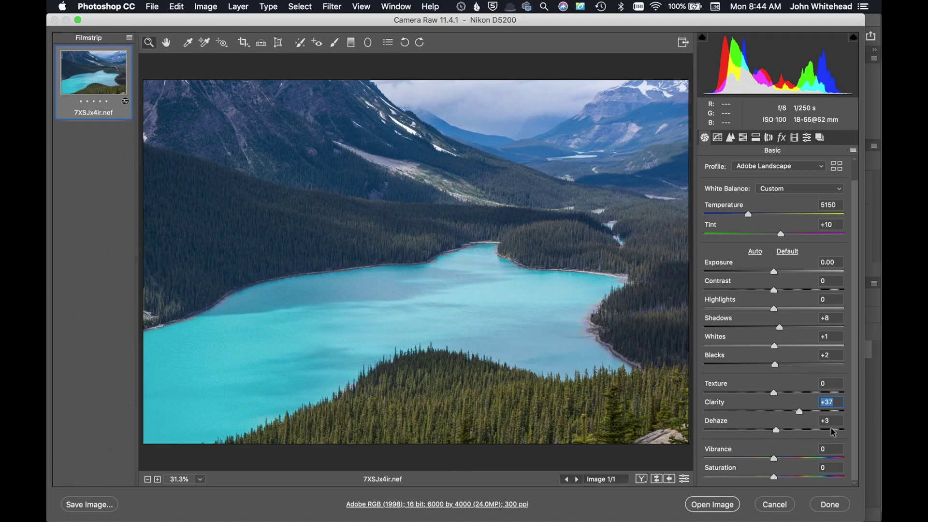
left_click_drag(803, 419, 775, 421)
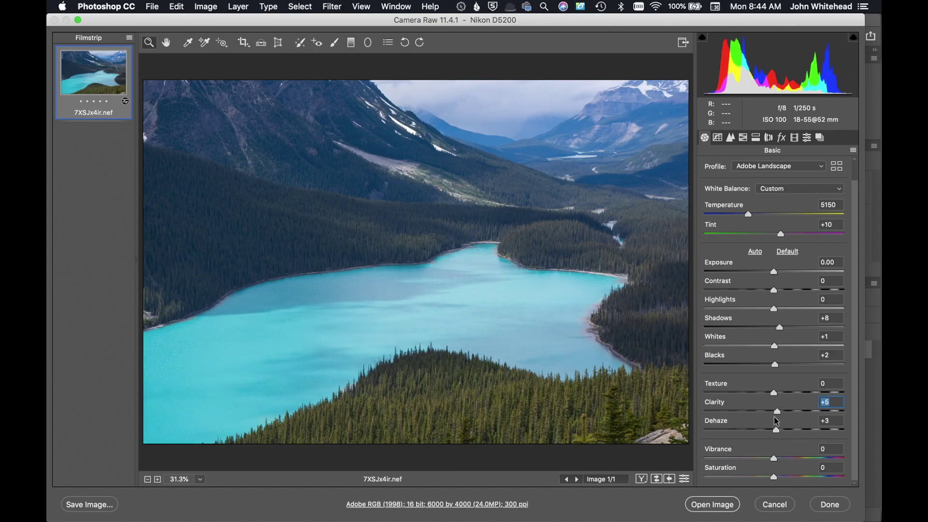
left_click_drag(775, 420, 772, 421)
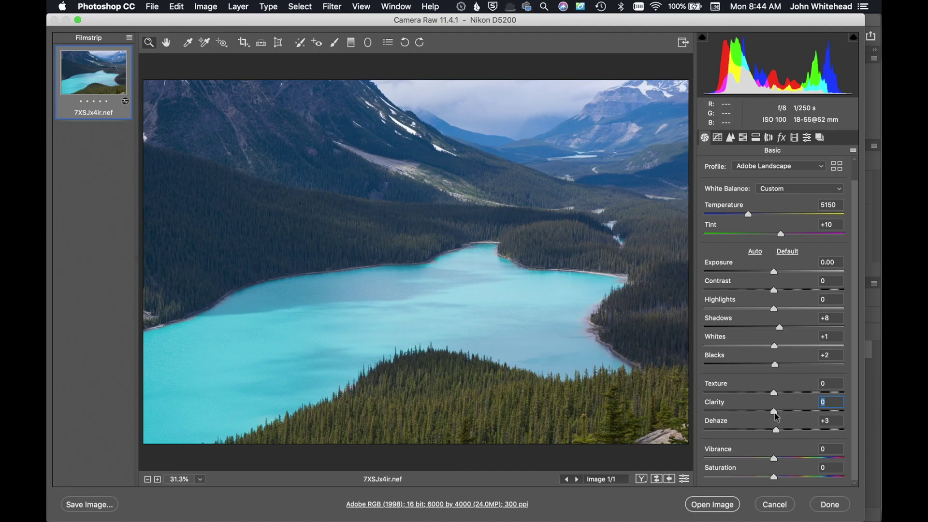
mouse_move(774, 412)
left_mouse_down()
mouse_move(799, 416)
mouse_move(776, 415)
left_mouse_up()
- Test Saturation at +48, then open the adjusted lake photo in Photoshop
left_click_drag(774, 478, 772, 496)
scroll(772, 386, "up", 2)
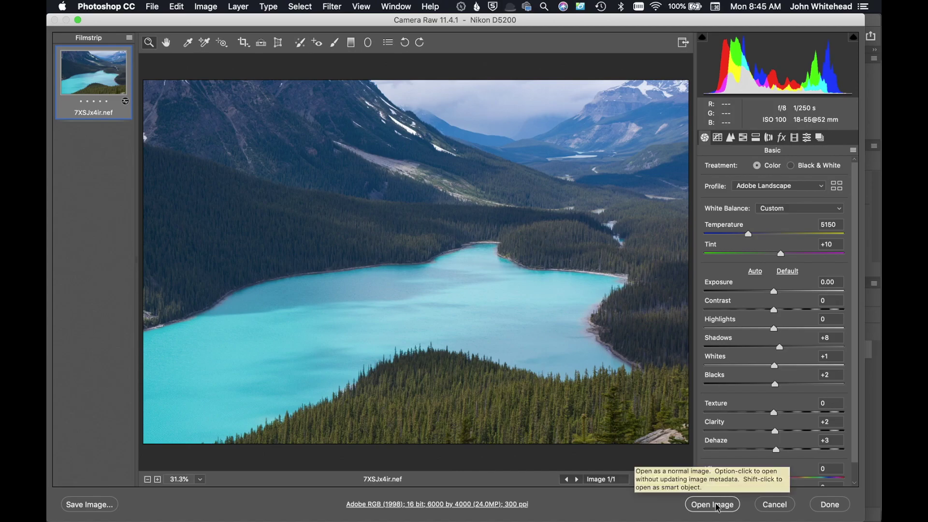
left_click(718, 505)
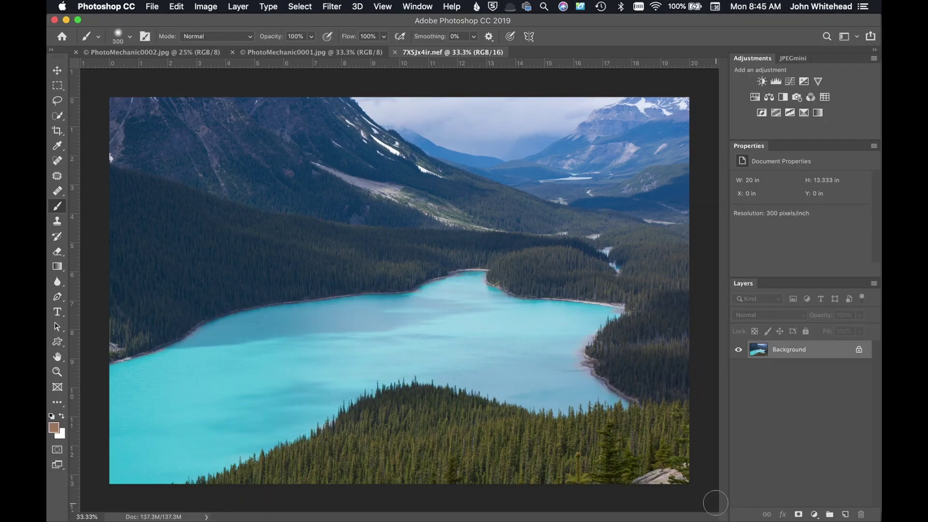